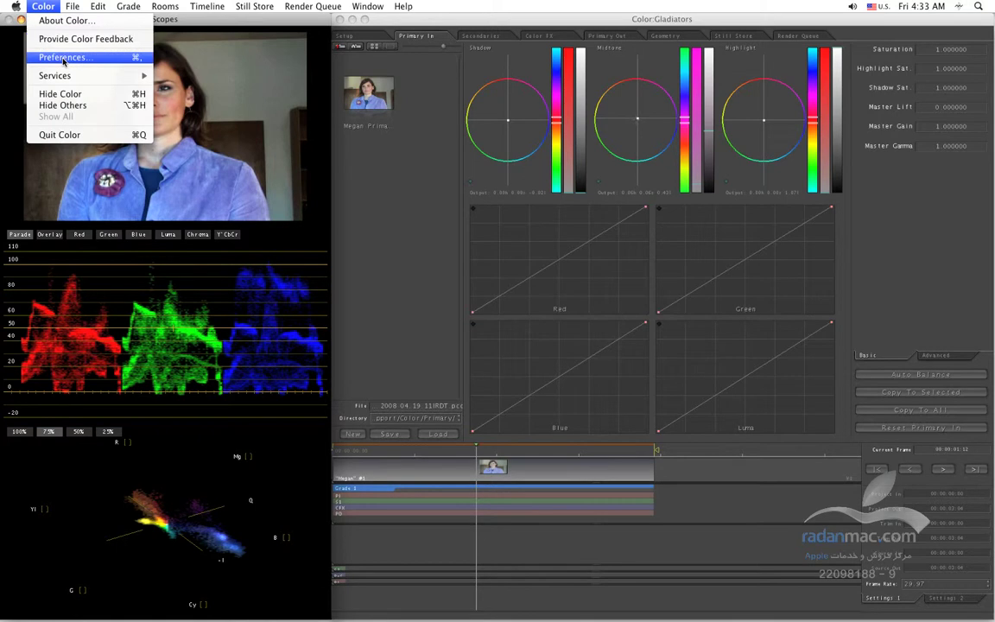
# Step: Set the internal pixel format to Floating Point in the user preferences
pyautogui.click(62, 58)
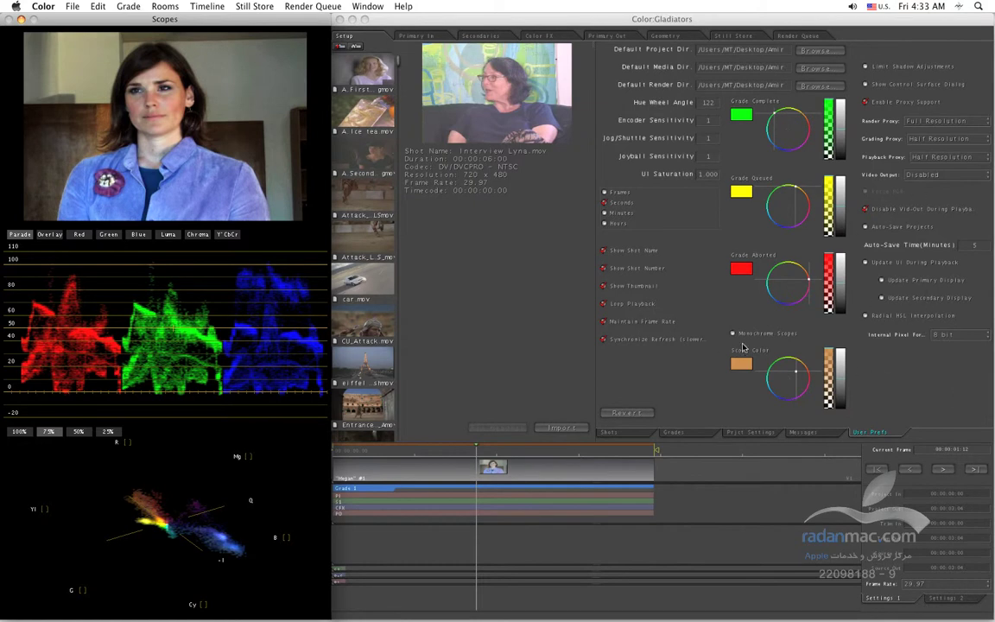
pyautogui.click(967, 338)
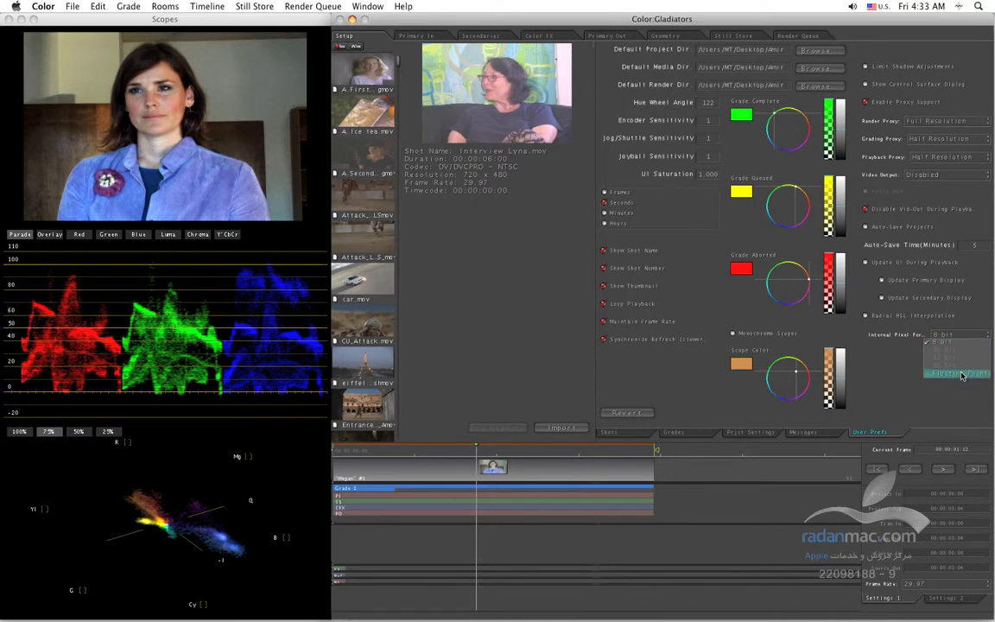
pyautogui.click(961, 374)
pyautogui.click(957, 336)
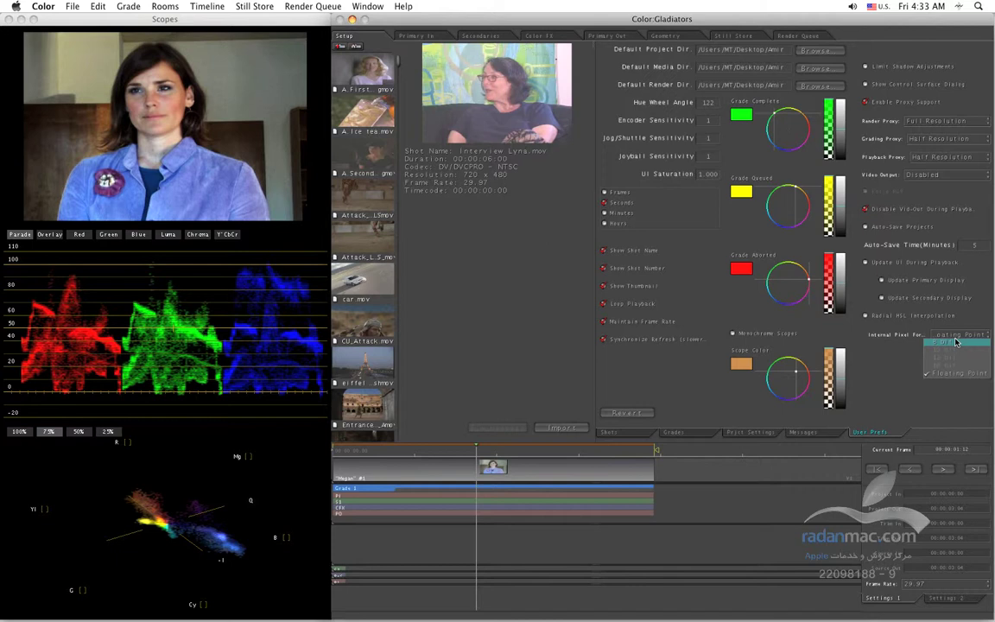
pyautogui.press('Escape')
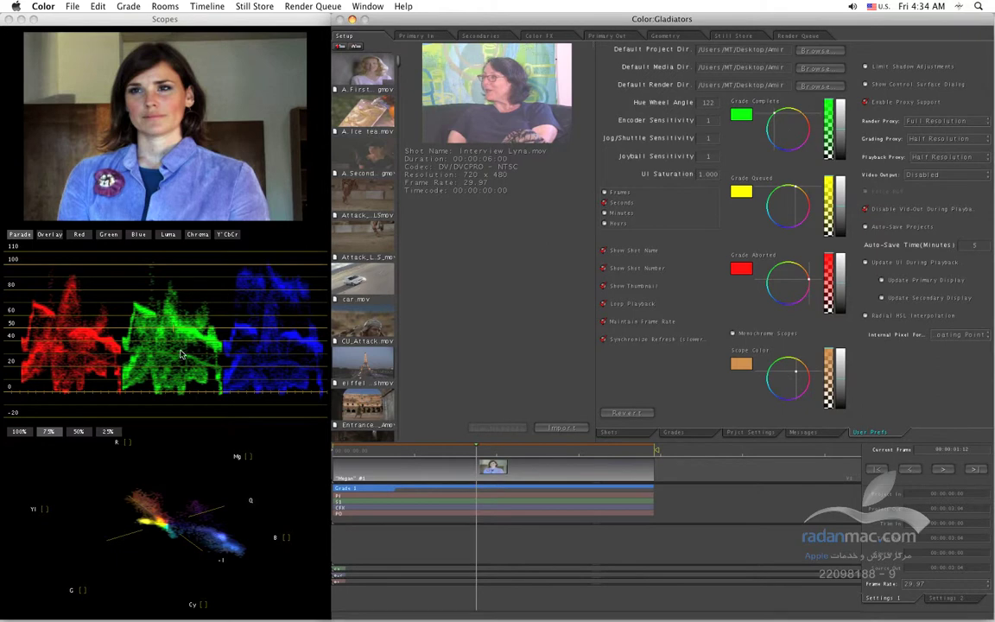
# Step: Start a clip import and browse up from the media folder to the folder listing that contains Color and Pre Desk
pyautogui.click(45, 6)
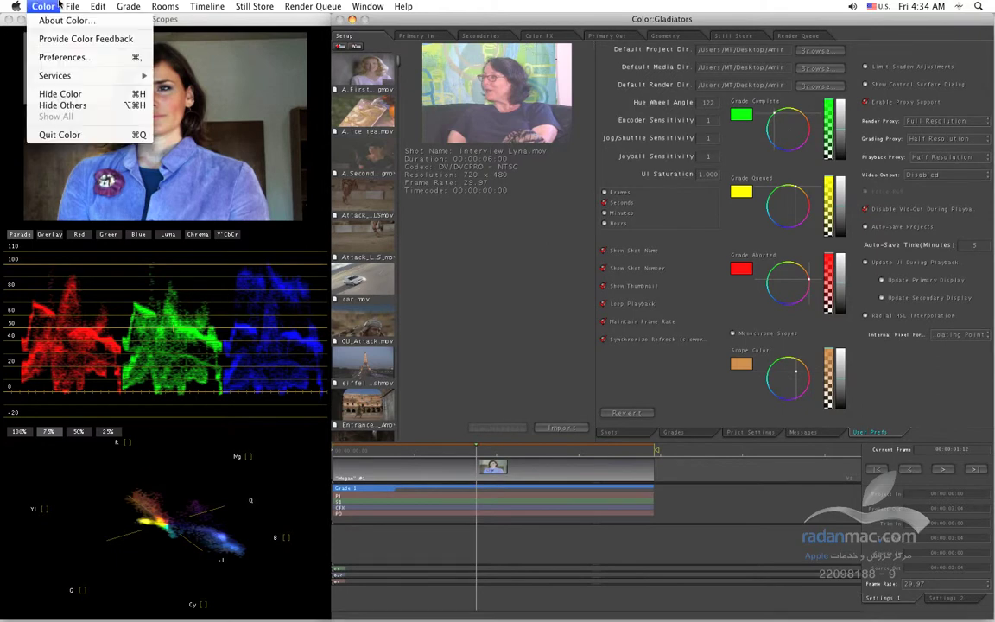
pyautogui.moveTo(72, 6)
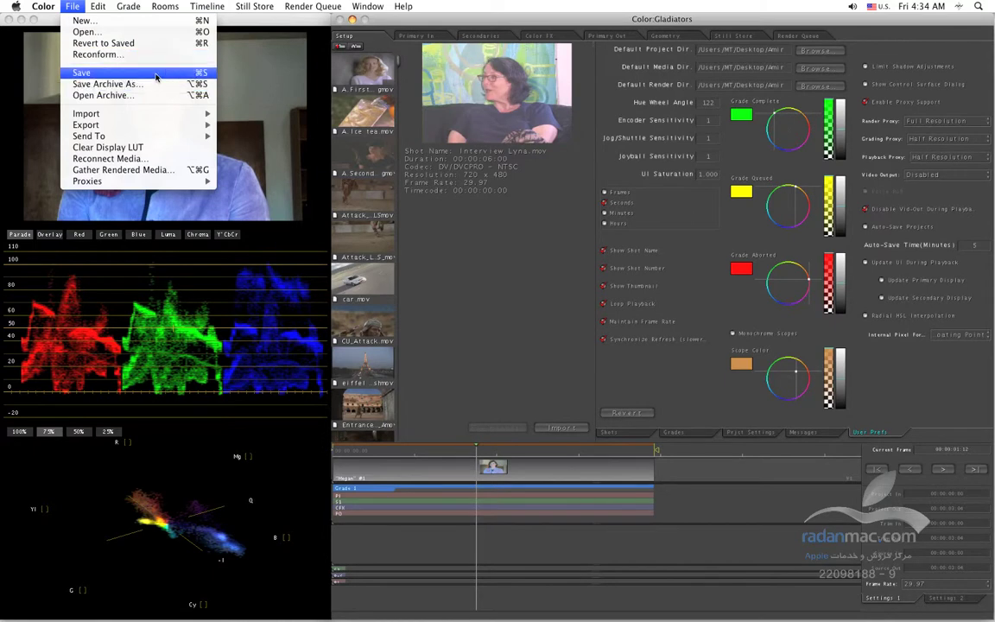
pyautogui.moveTo(129, 113)
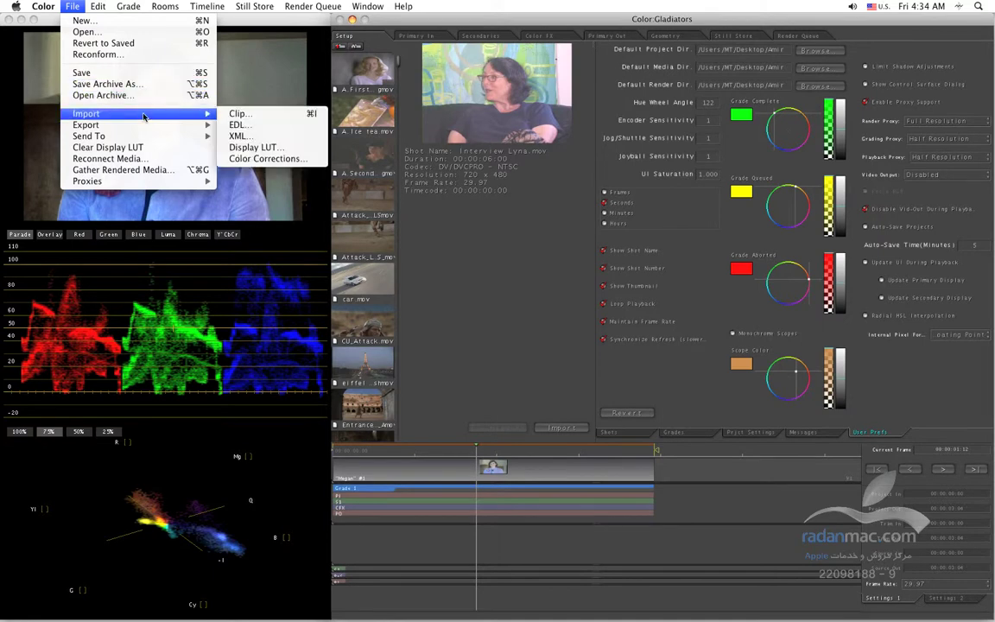
pyautogui.click(257, 115)
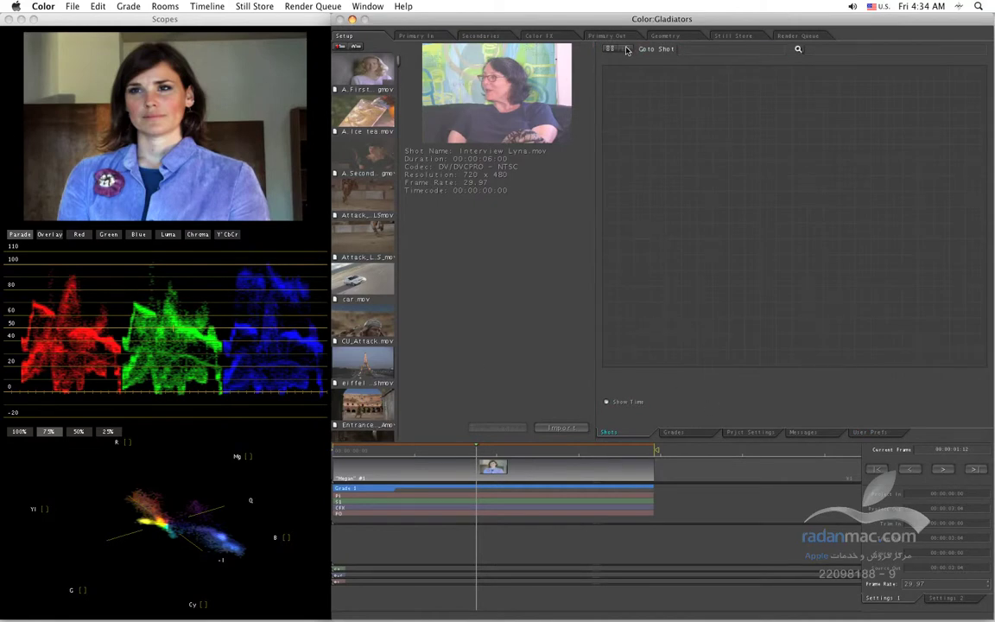
pyautogui.click(353, 46)
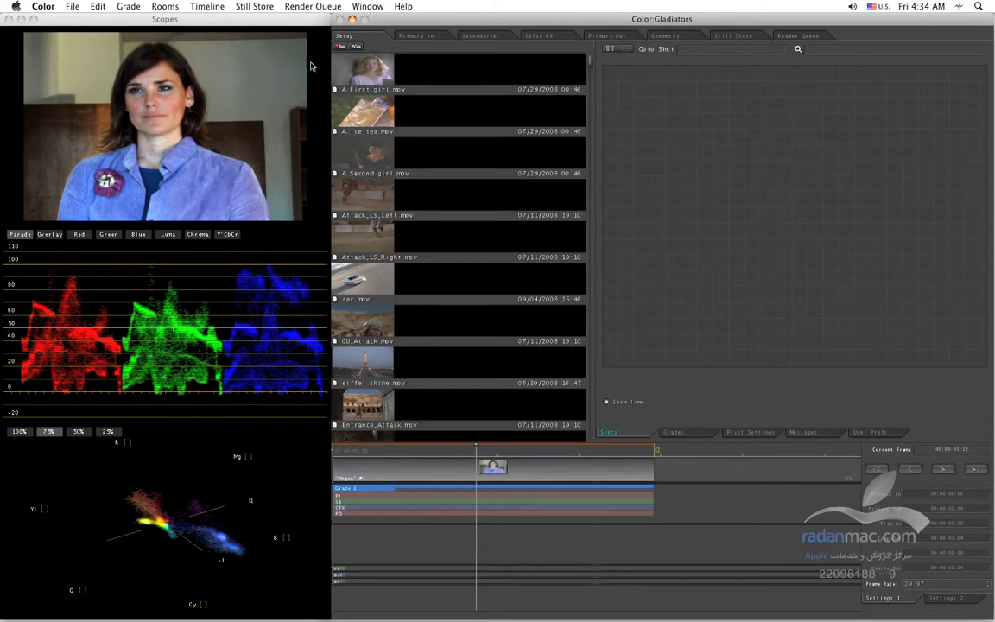
pyautogui.click(342, 48)
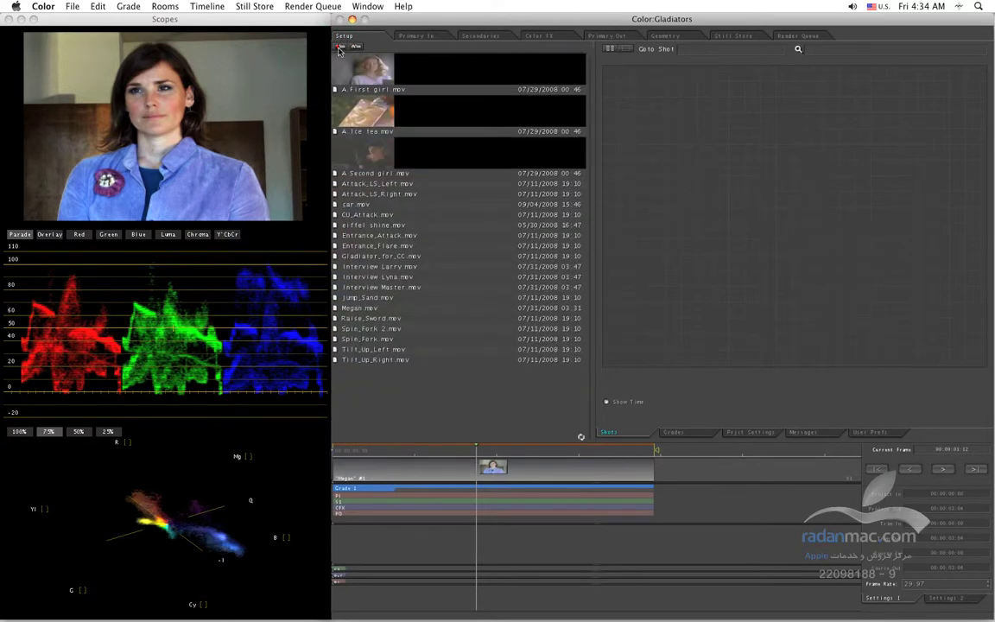
pyautogui.click(341, 48)
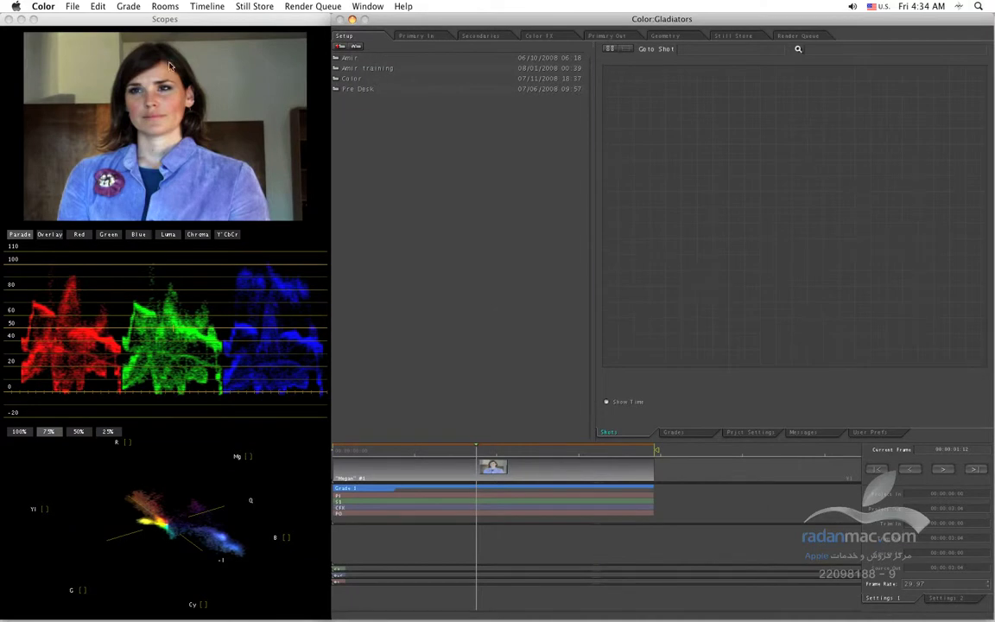
pyautogui.click(73, 6)
pyautogui.moveTo(141, 125)
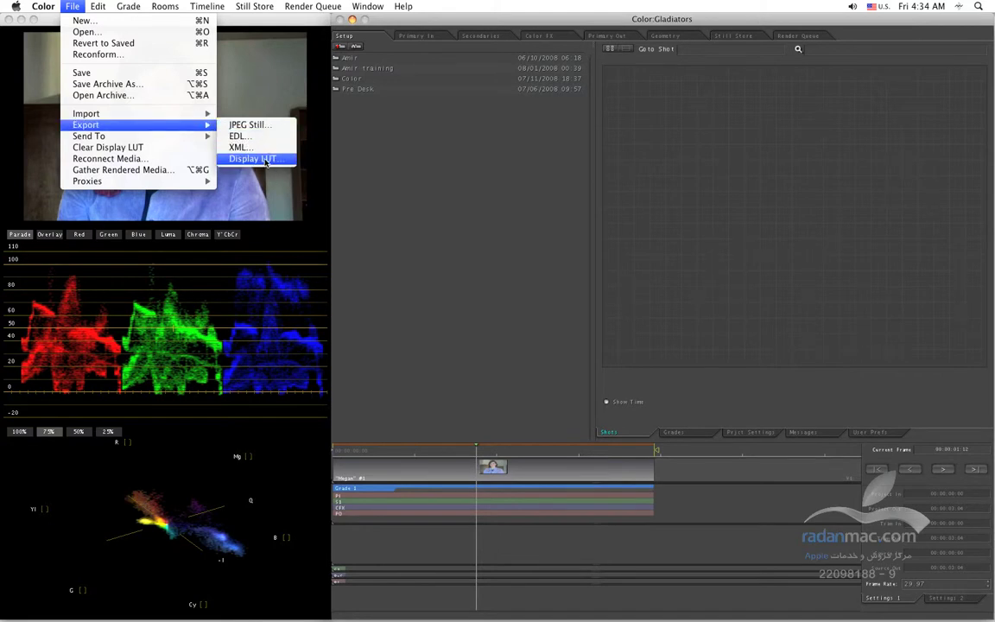
pyautogui.moveTo(188, 136)
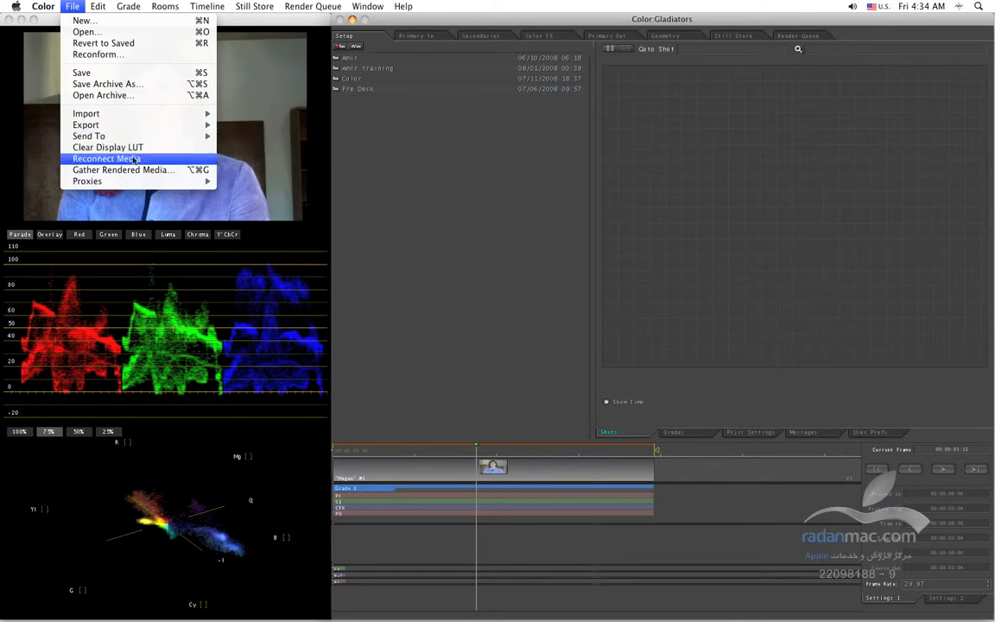
pyautogui.click(299, 125)
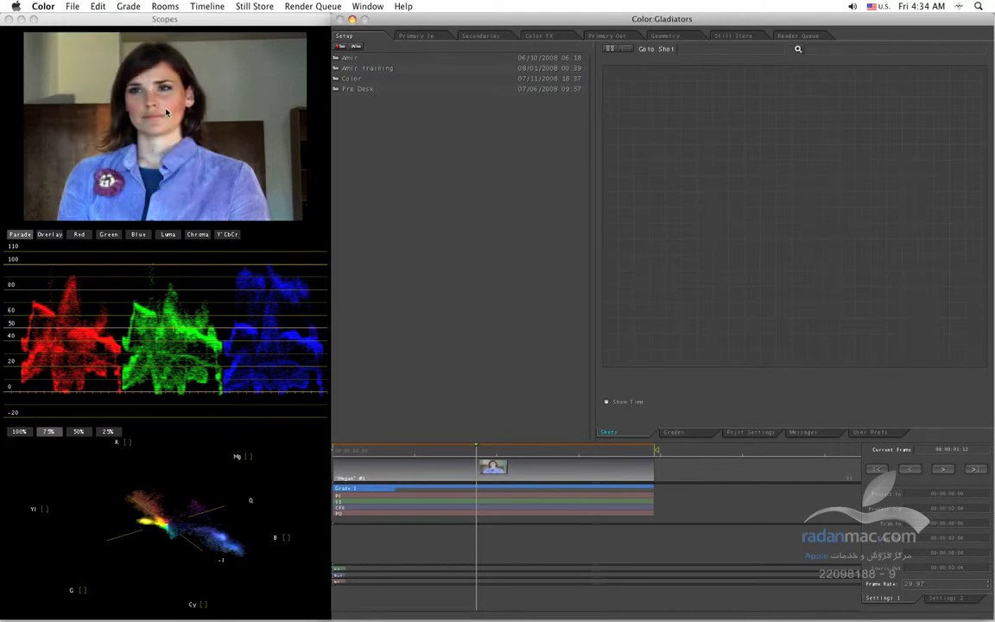
pyautogui.click(72, 6)
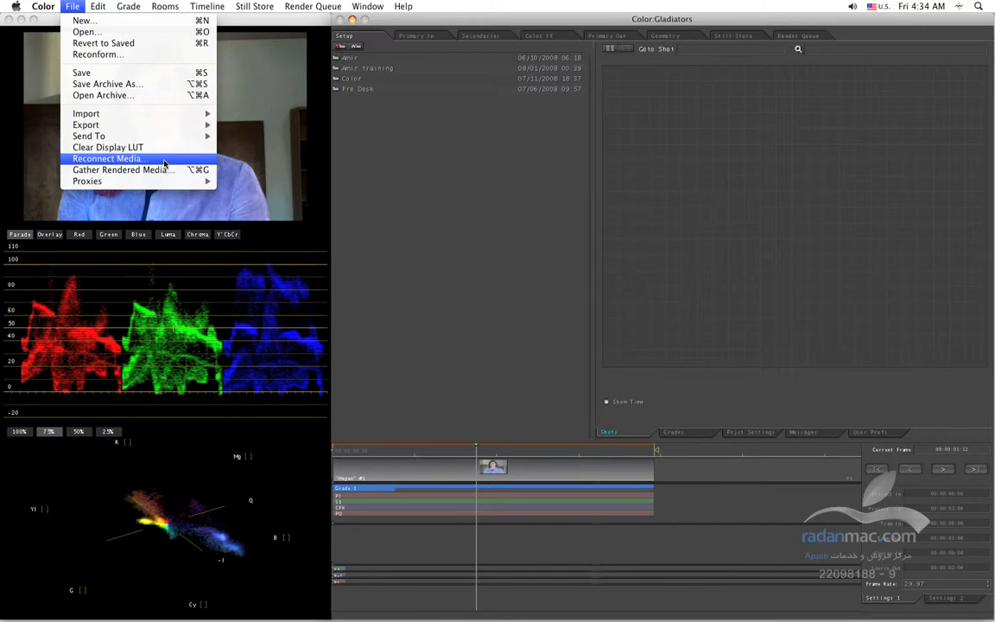
pyautogui.click(344, 69)
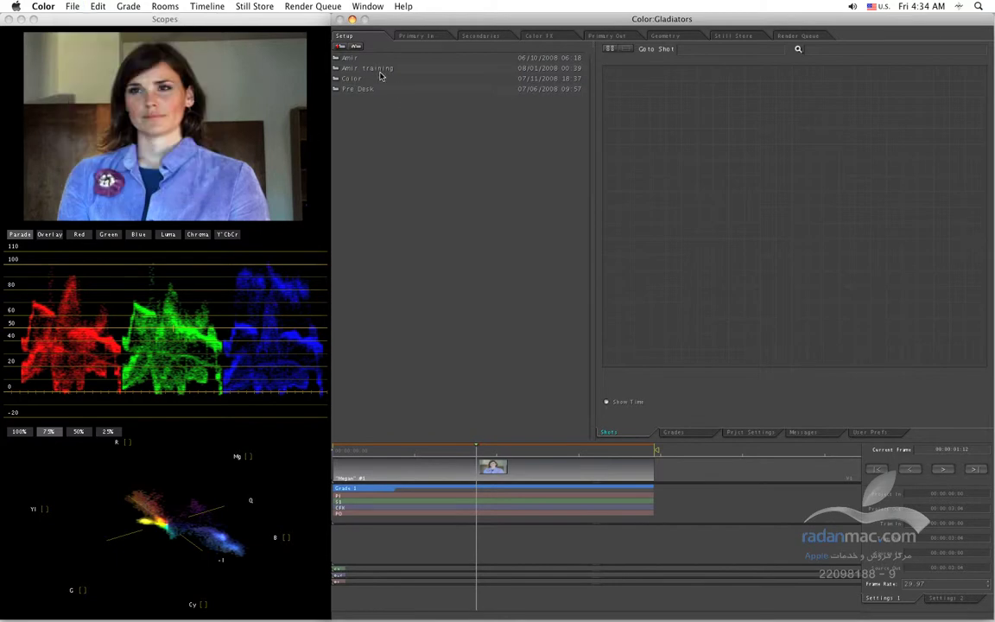
# Step: Return the file browser to the media clips folder and preview the Attack_LS_Left.mov clip
pyautogui.click(339, 47)
pyautogui.click(339, 48)
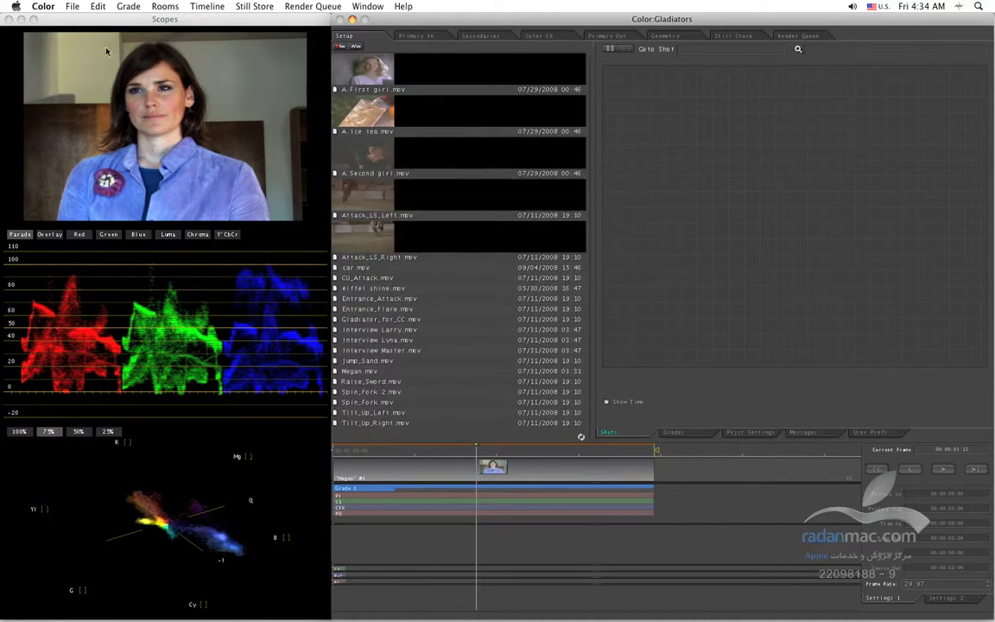
pyautogui.click(72, 6)
pyautogui.click(72, 6)
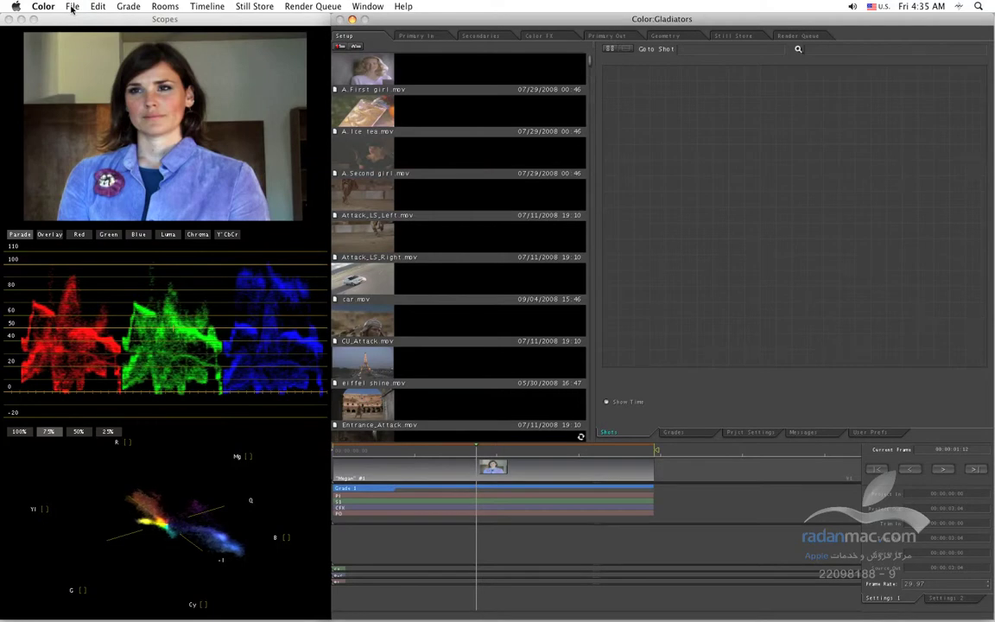
pyautogui.click(72, 6)
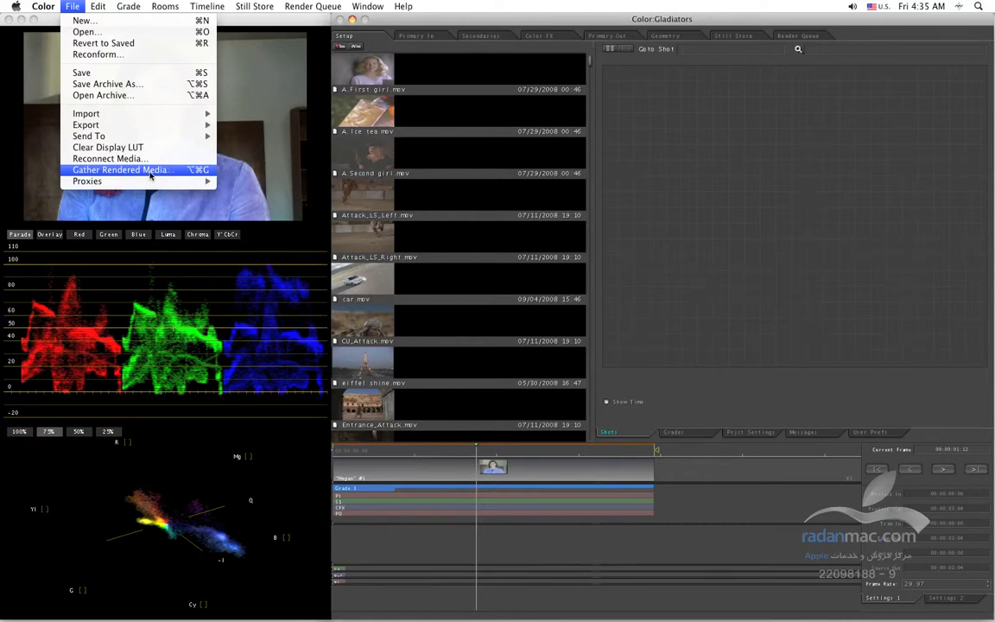
pyautogui.moveTo(194, 182)
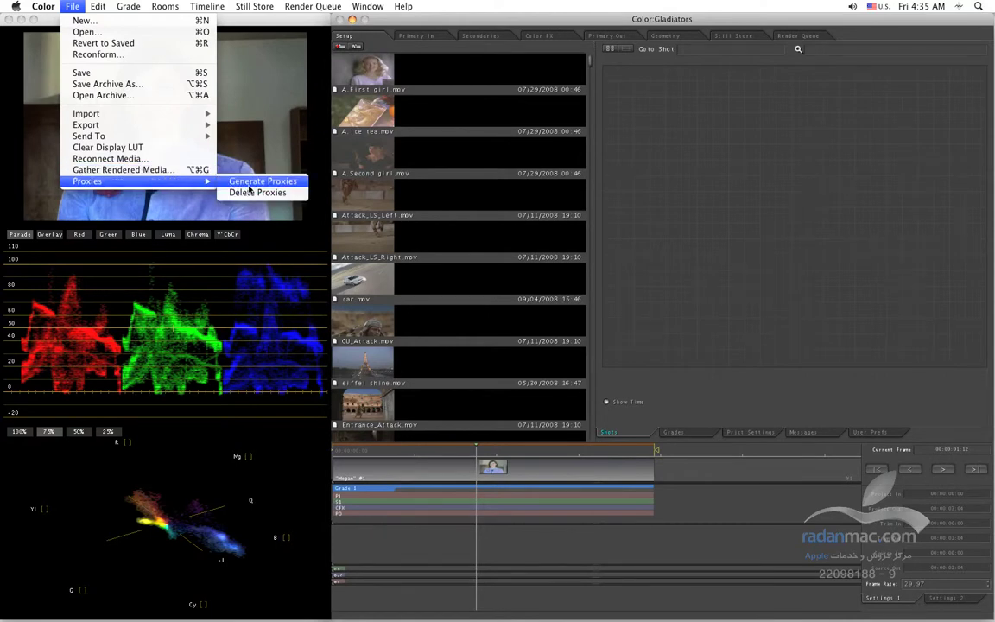
pyautogui.click(356, 201)
pyautogui.click(361, 200)
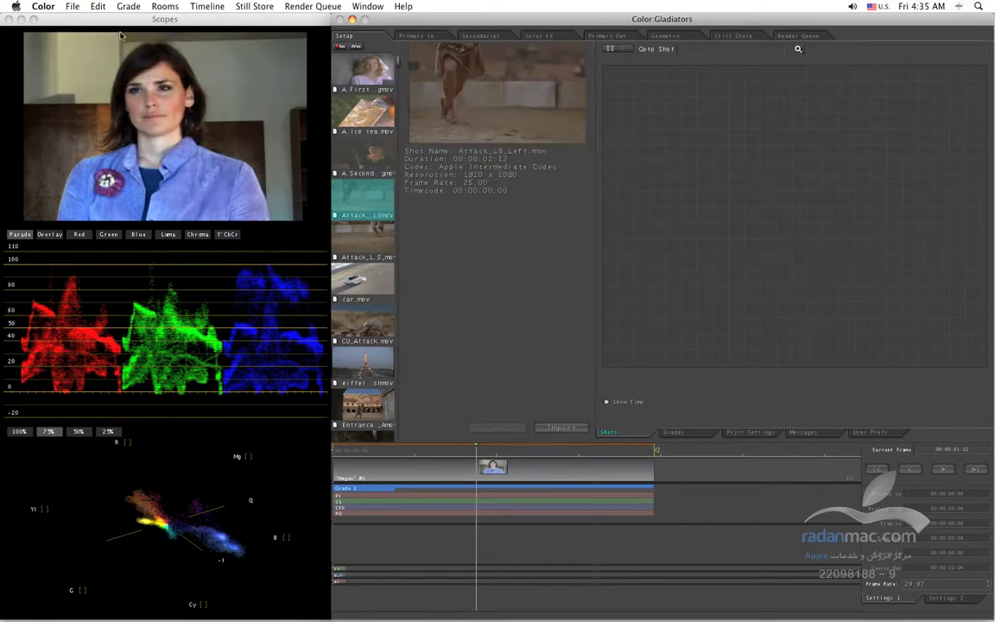
pyautogui.click(73, 6)
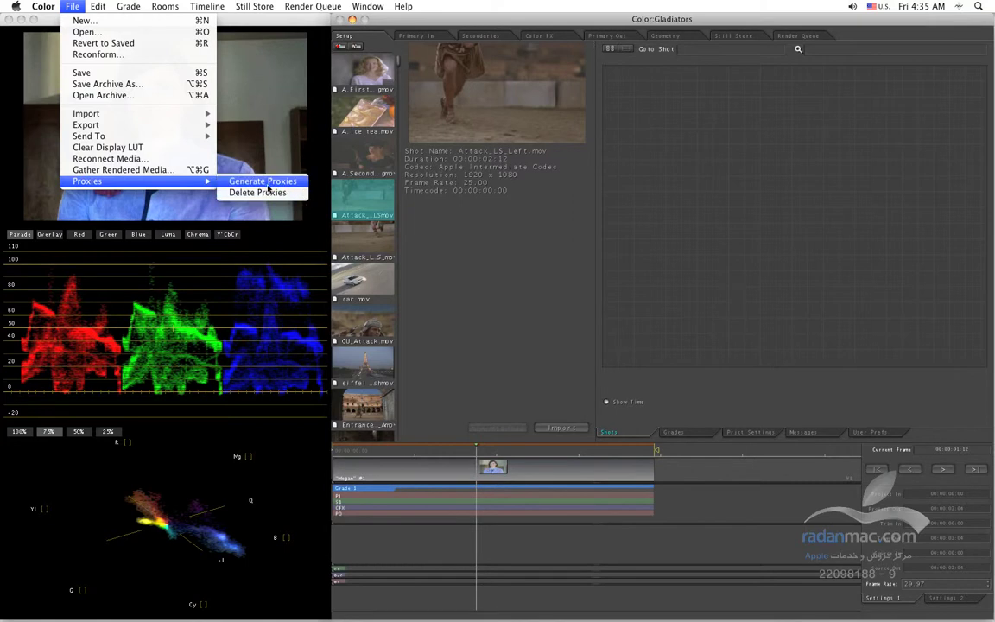
pyautogui.click(474, 180)
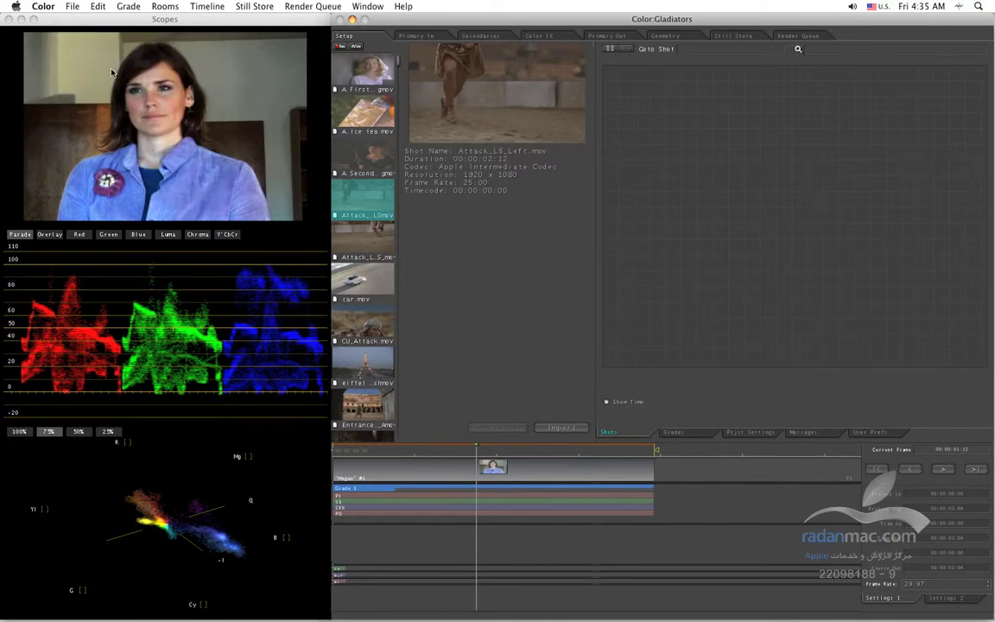
pyautogui.click(98, 6)
pyautogui.moveTo(128, 7)
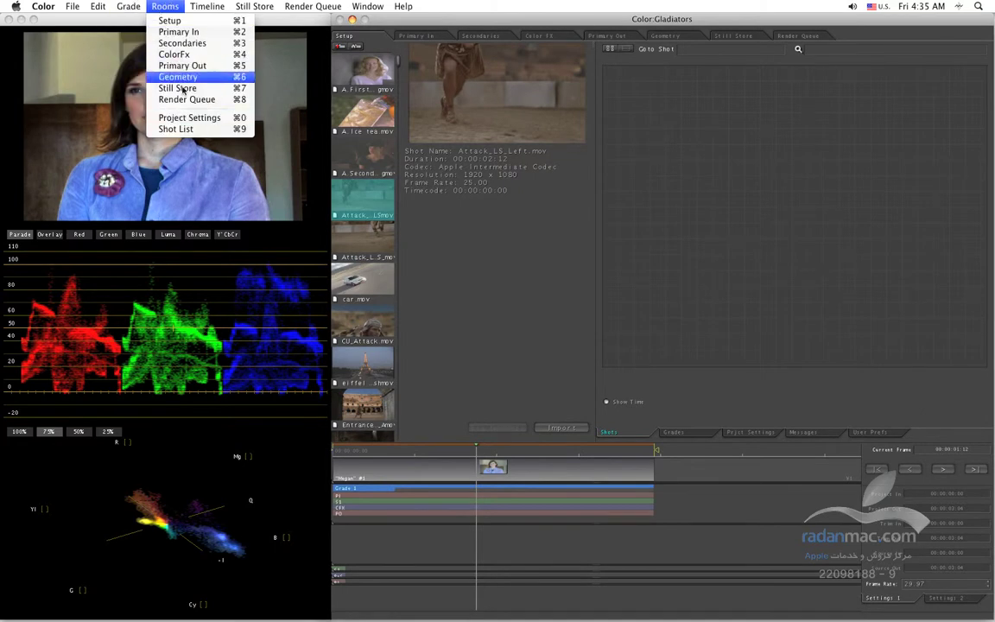
pyautogui.moveTo(189, 5)
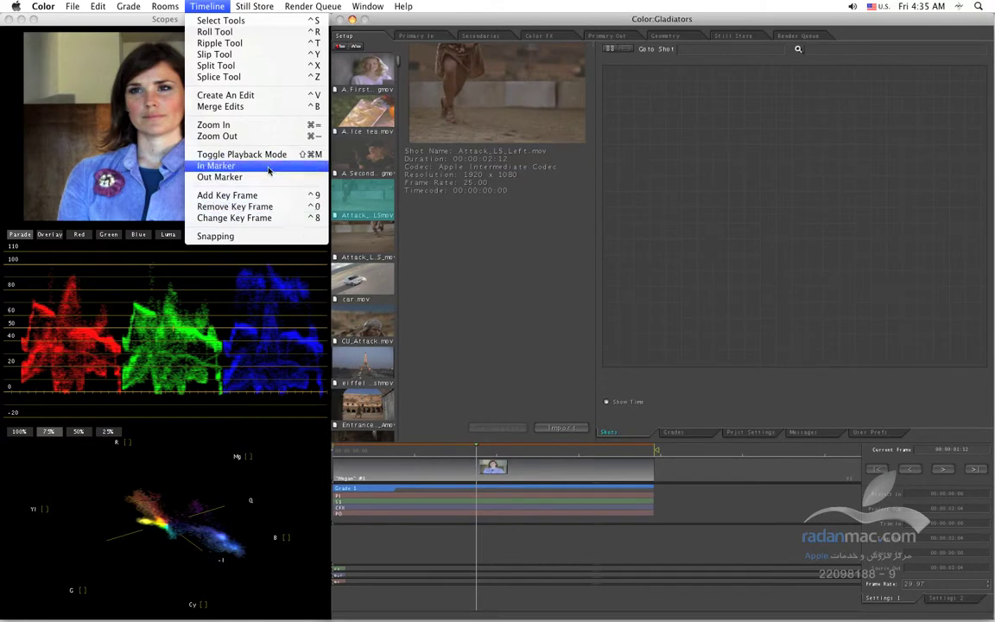
# Step: Set the timeline's In marker at about 00:00:00:22 and its Out marker at about 00:00:02:01
pyautogui.click(430, 451)
pyautogui.moveTo(429, 451)
pyautogui.mouseDown()
pyautogui.moveTo(337, 451)
pyautogui.moveTo(410, 451)
pyautogui.mouseUp()
pyautogui.click(206, 6)
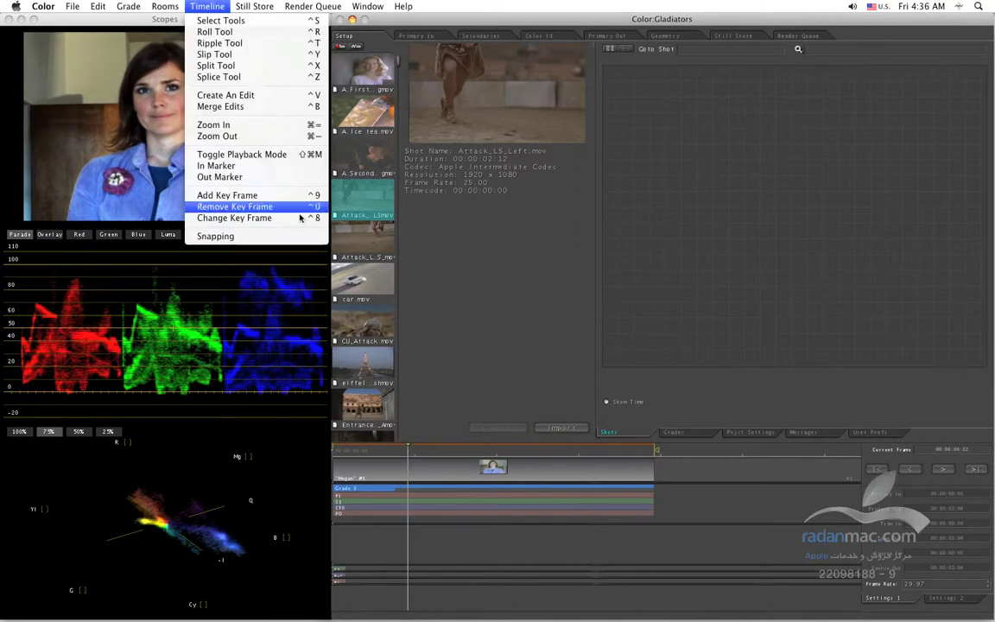
pyautogui.click(215, 165)
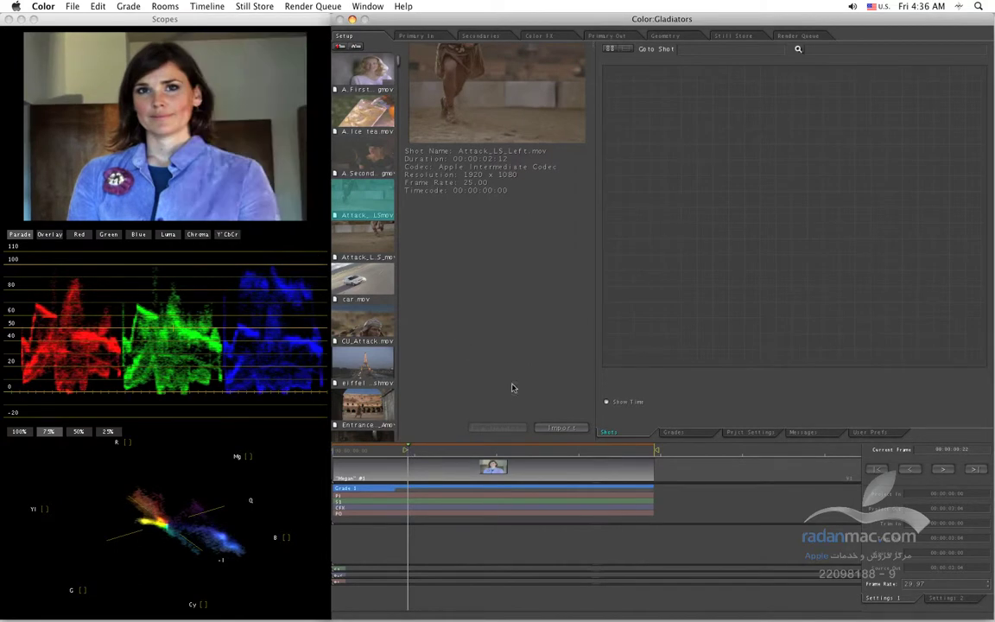
pyautogui.click(541, 450)
pyautogui.click(206, 6)
pyautogui.click(220, 178)
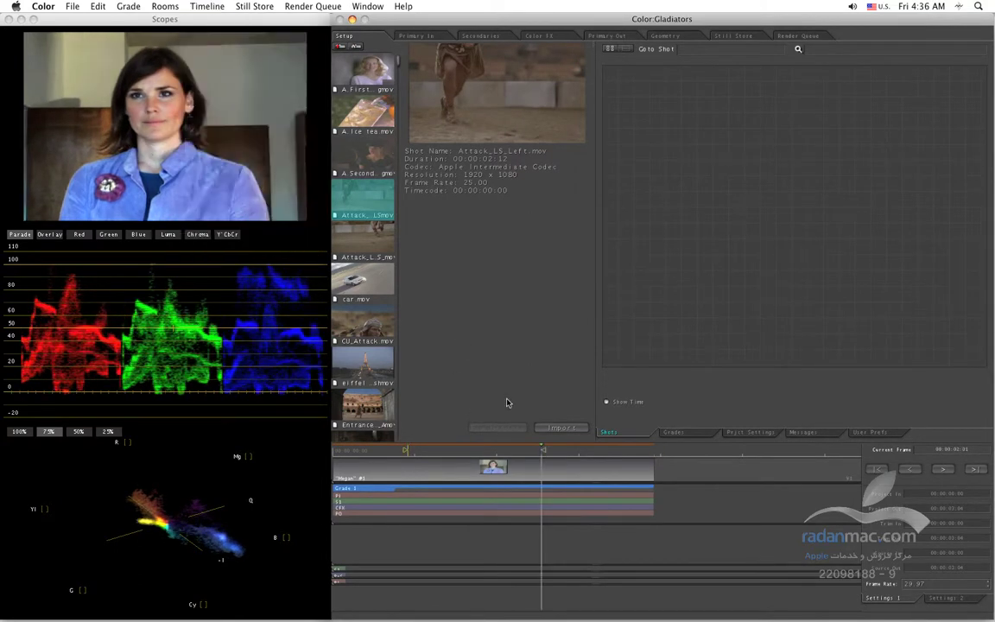
# Step: Open the Still Store room with its saved stills
pyautogui.click(207, 6)
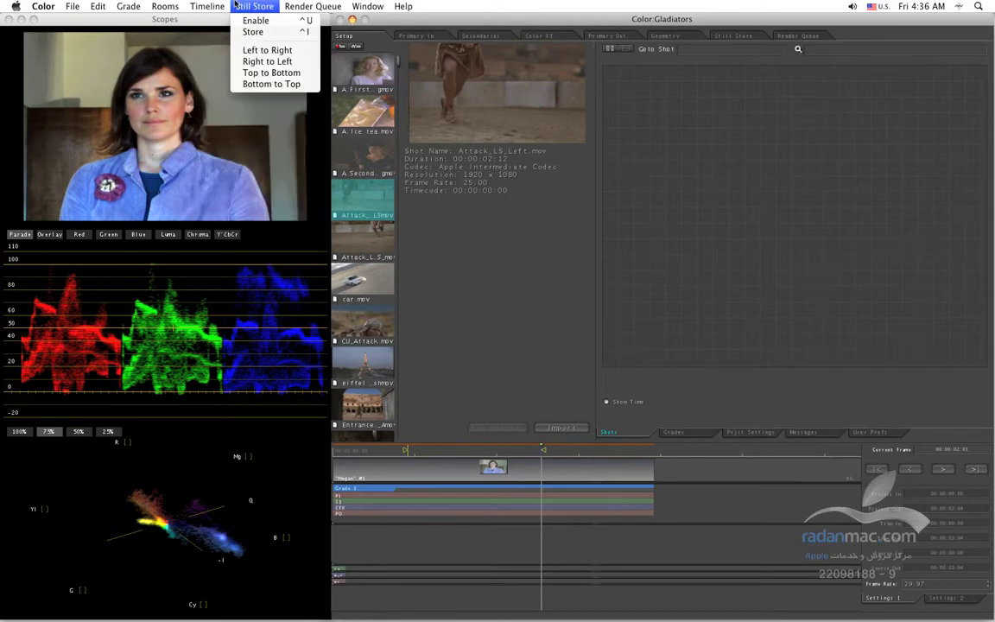
pyautogui.click(256, 21)
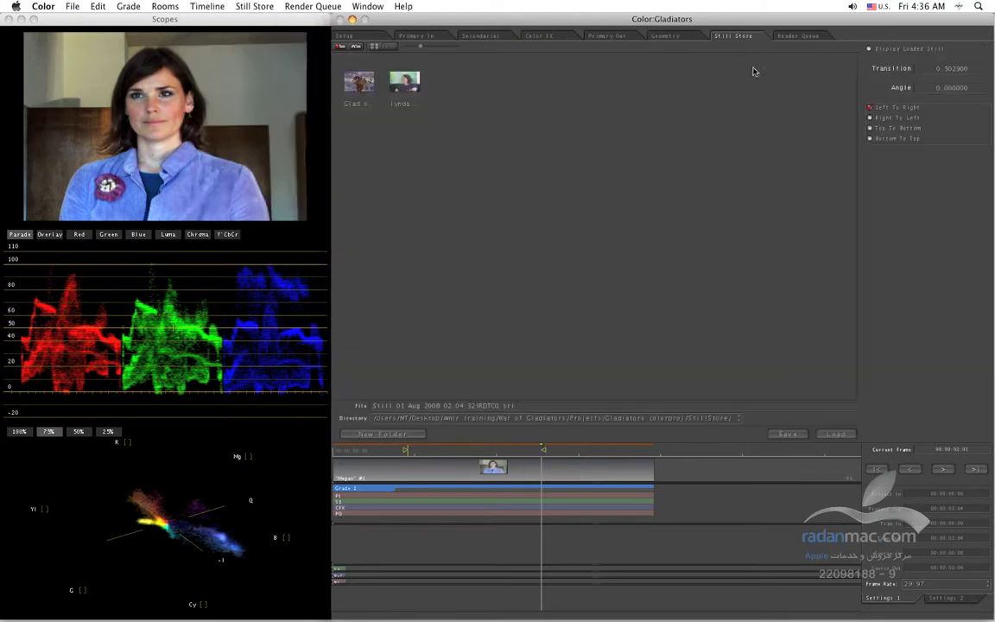
pyautogui.click(255, 7)
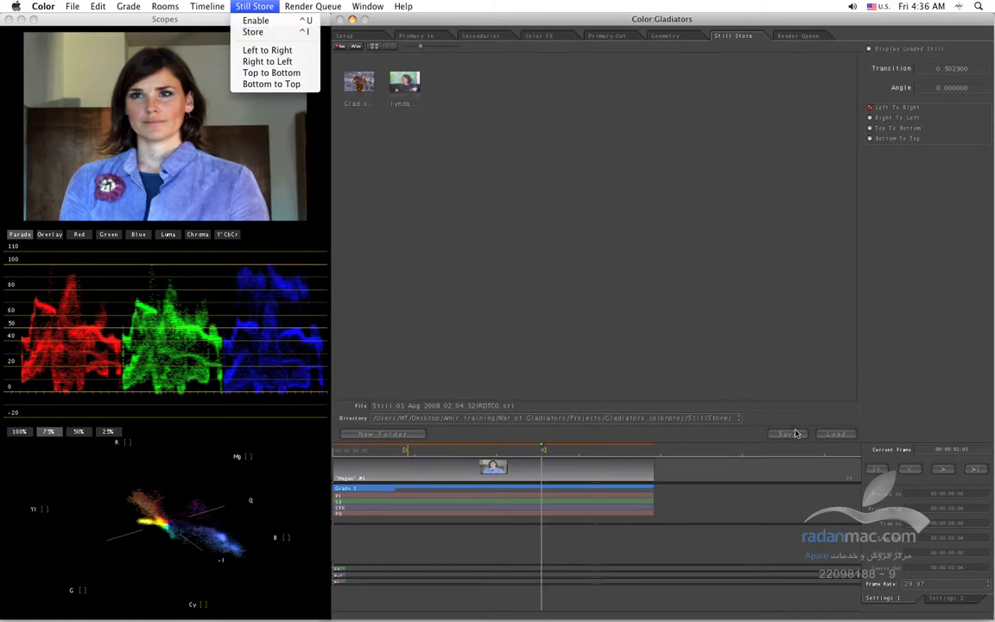
pyautogui.moveTo(294, 6)
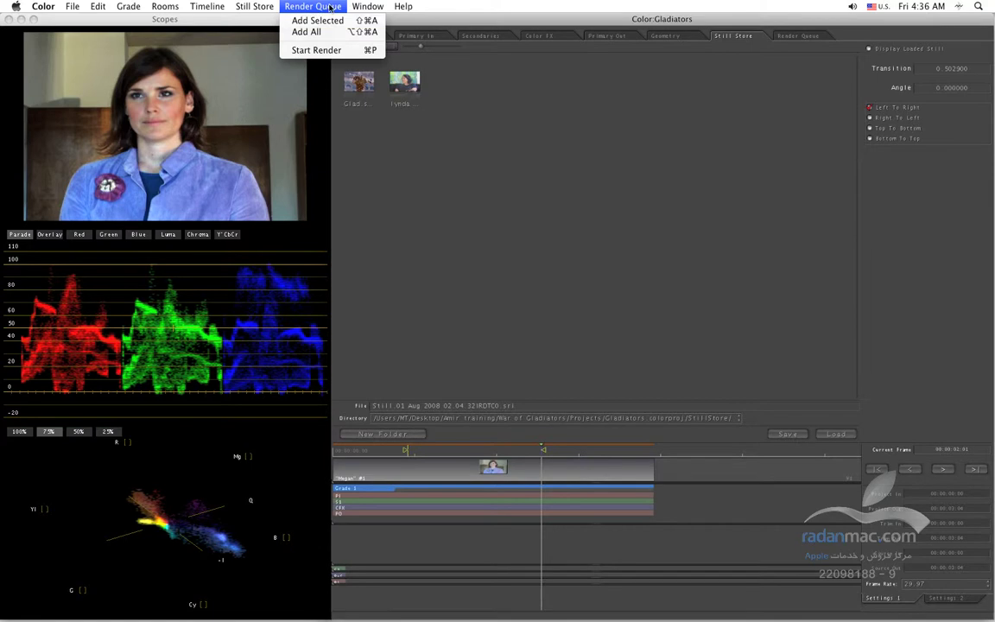
pyautogui.click(455, 21)
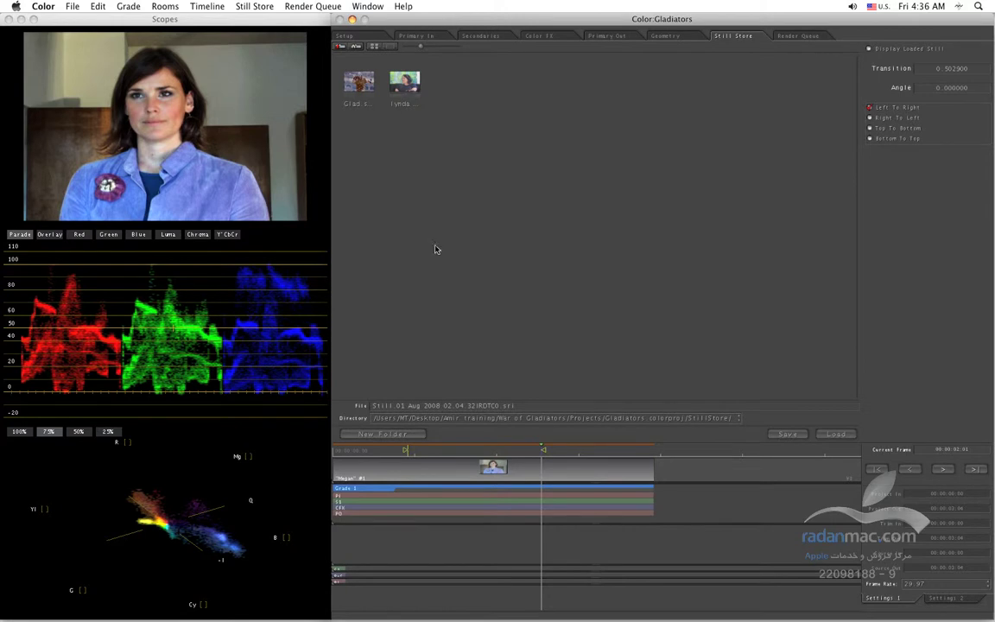
pyautogui.click(307, 7)
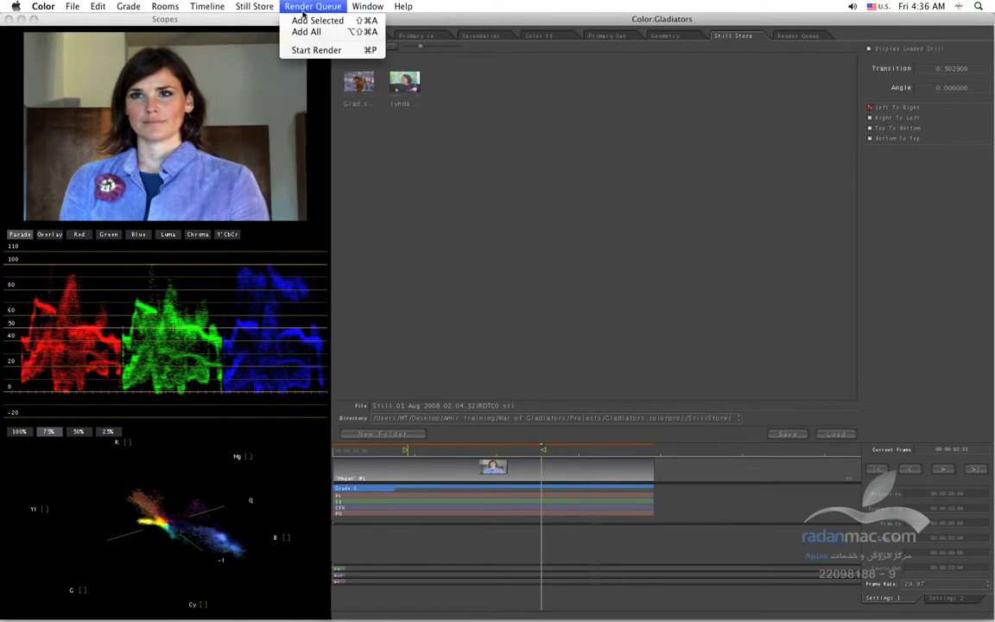
pyautogui.click(554, 22)
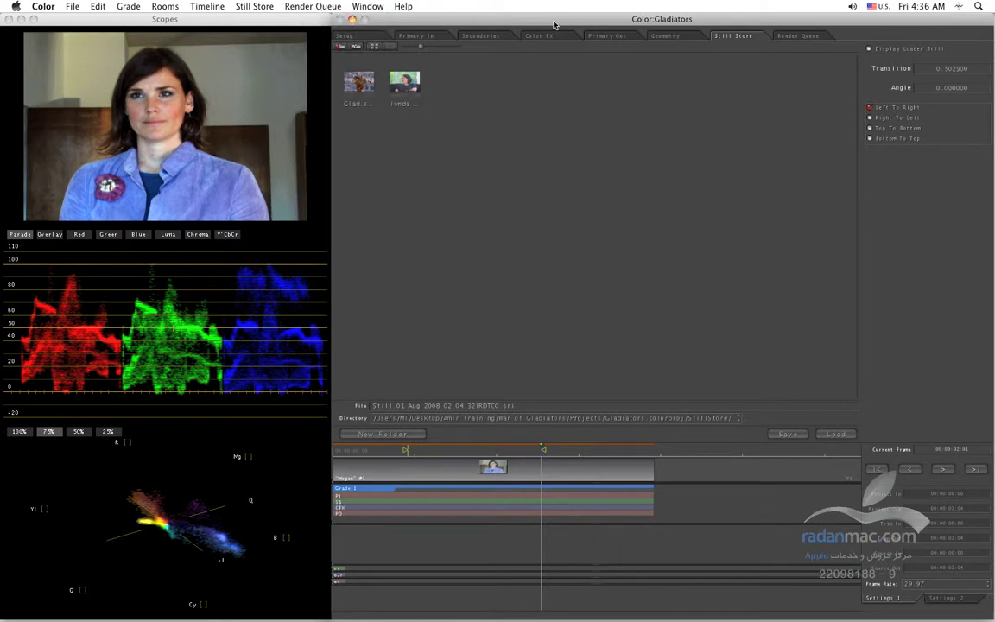